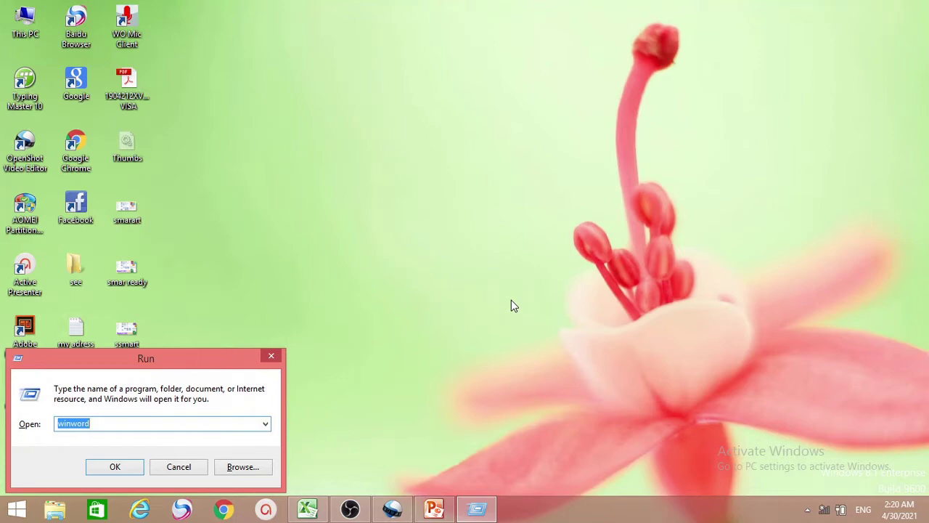
Launch Microsoft Word by running winword from the Run dialog.
key(Return)
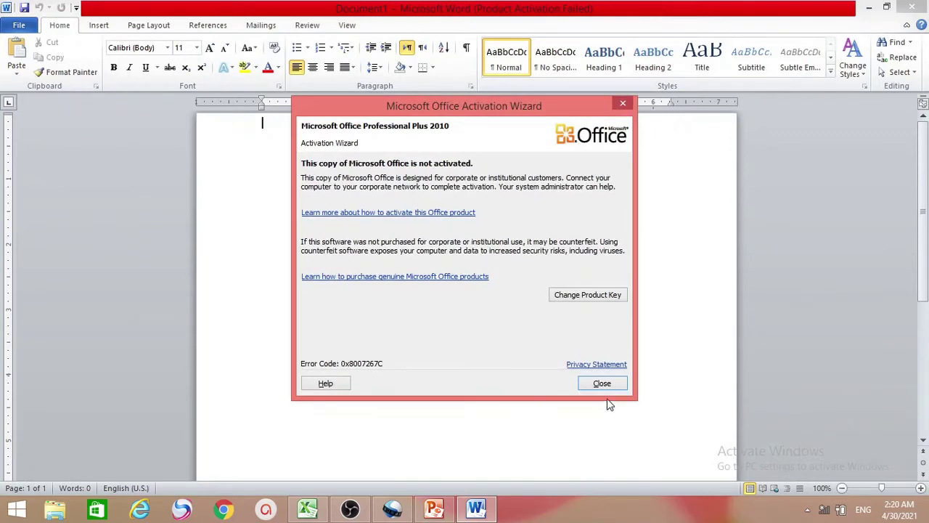
Close the activation notice, insert =rand() sample paragraphs, and add a --- border line.
click(605, 387)
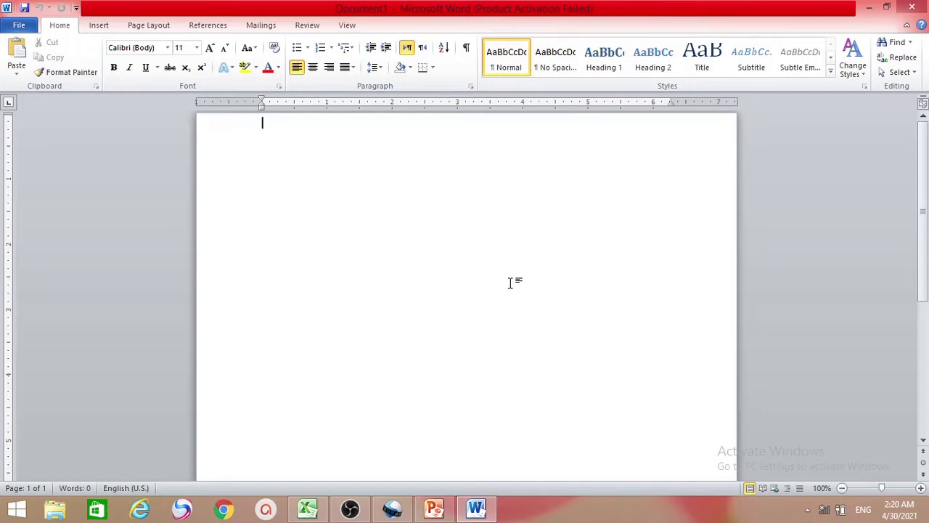
text(=)
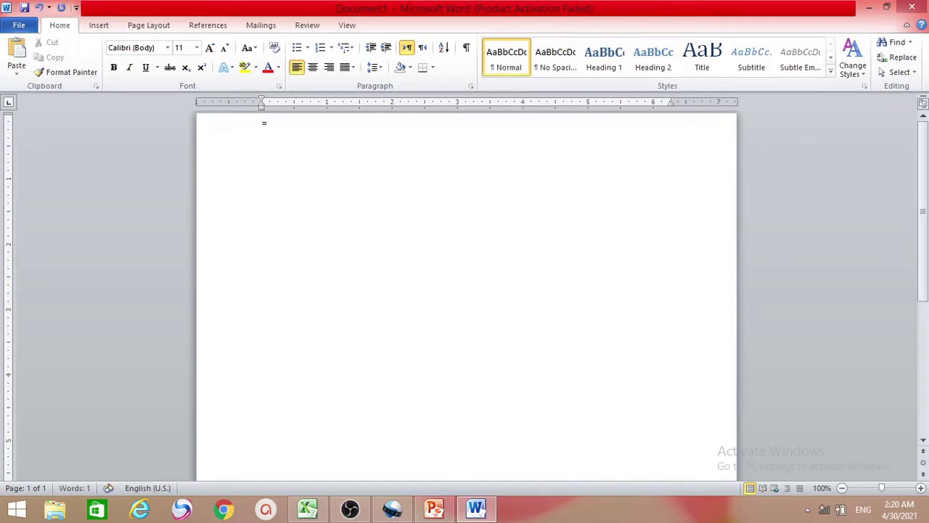
text(rand())
key(Return)
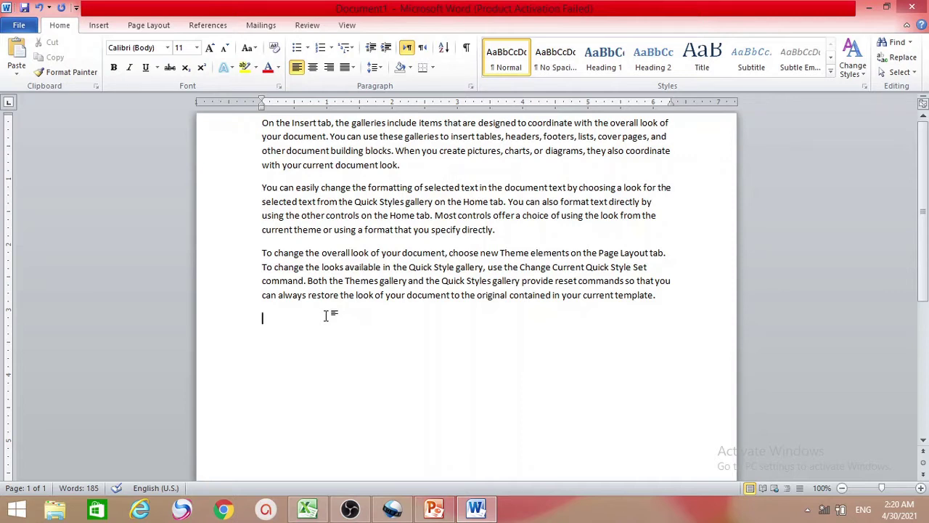
text(---)
key(Return)
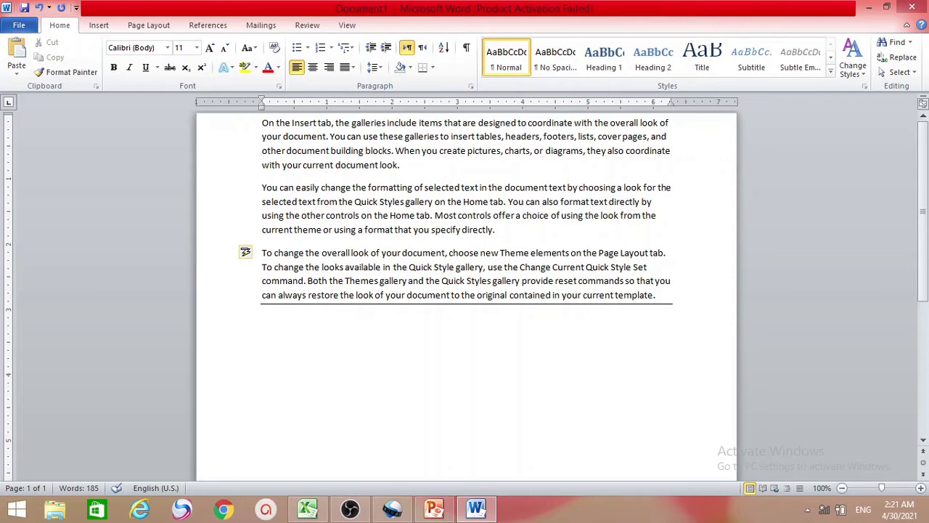
Add solid (___), double (===) and dotted (***) border lines below the text.
text(___)
key(Return)
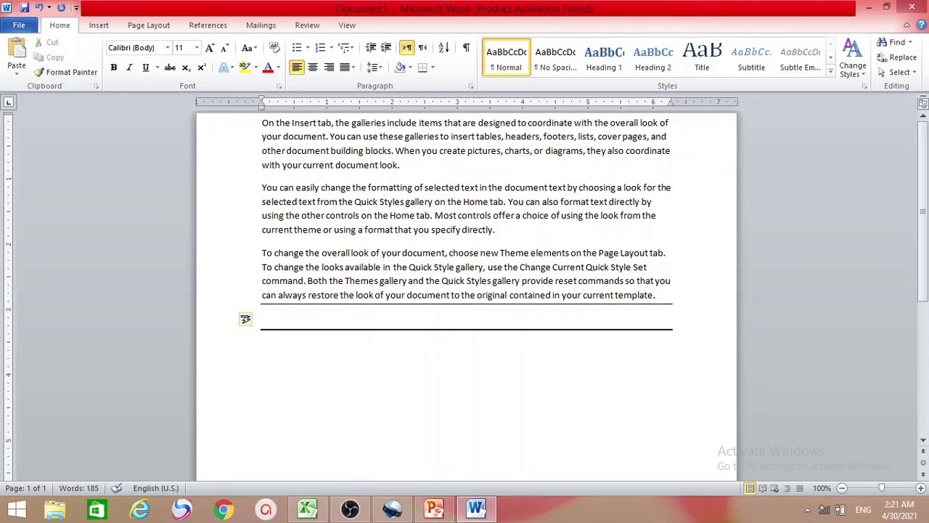
text(===)
key(Return)
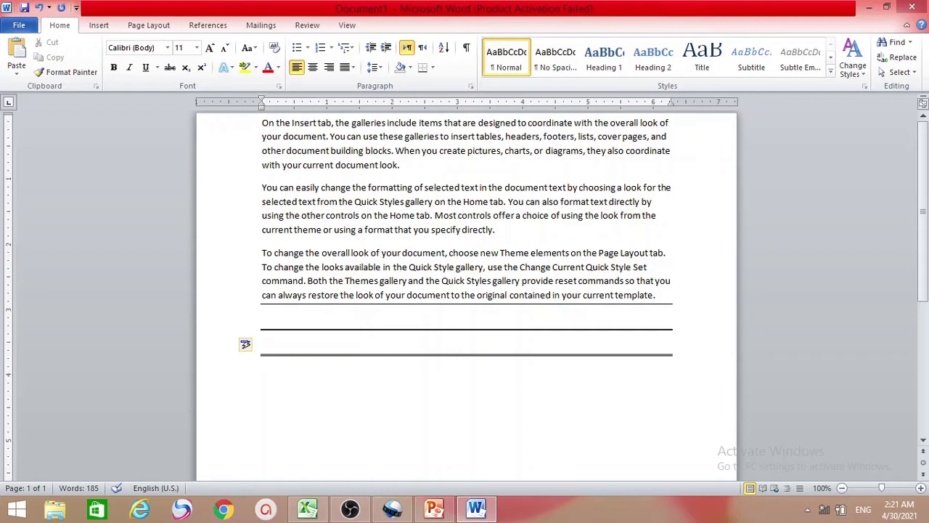
text(***)
key(Return)
Add another === border, a ~~~ wavy border, and a © symbol from (c).
text(===)
key(Return)
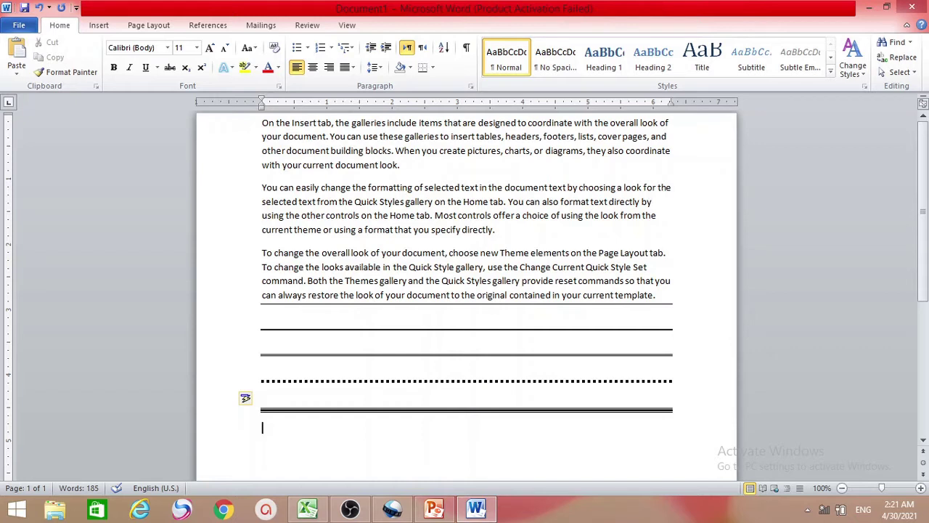
text(~~~)
key(Return)
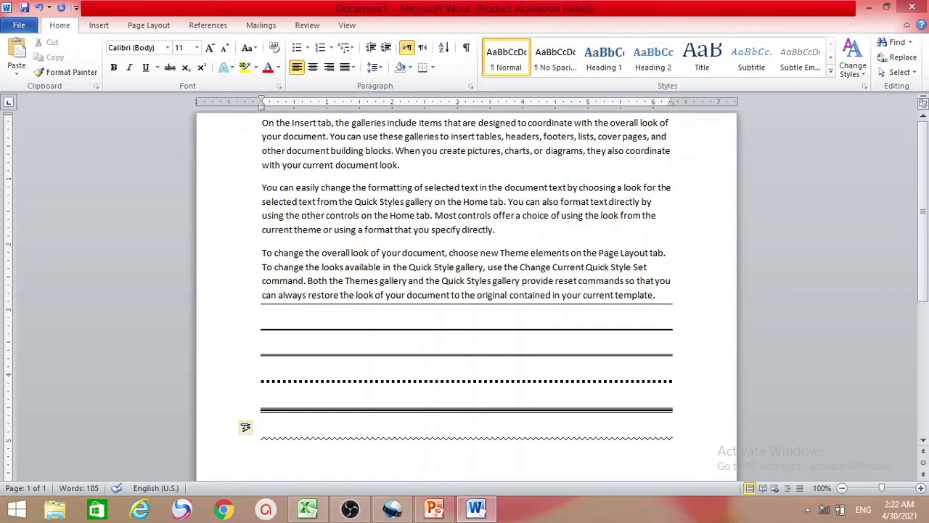
text((c))
key(Return)
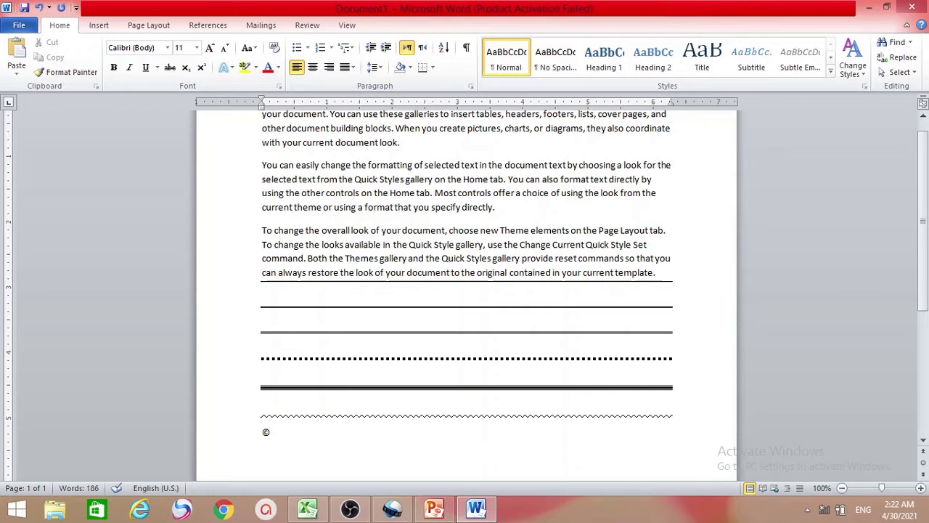
Add a ™ sign from (tm) and Computer® from computer(r) on separate lines.
text((tn)
key(BackSpace)
text(m))
key(Return)
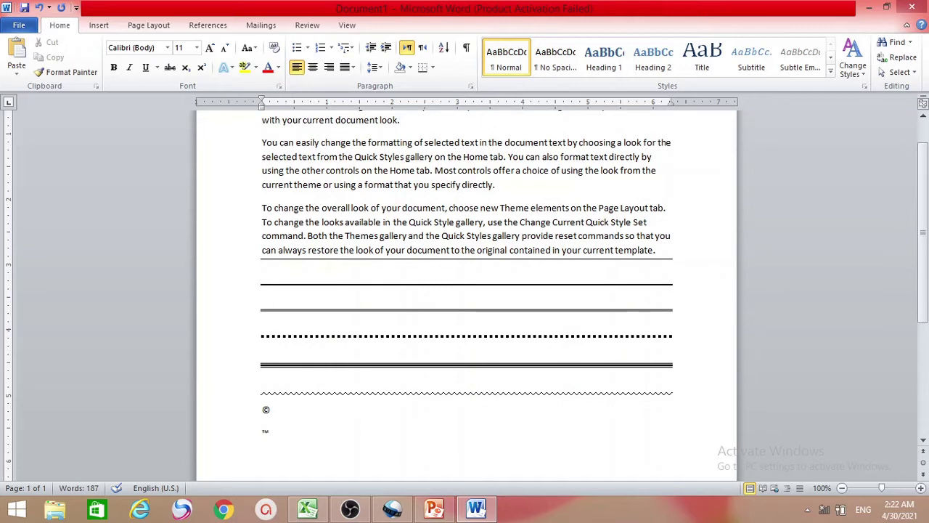
text(co)
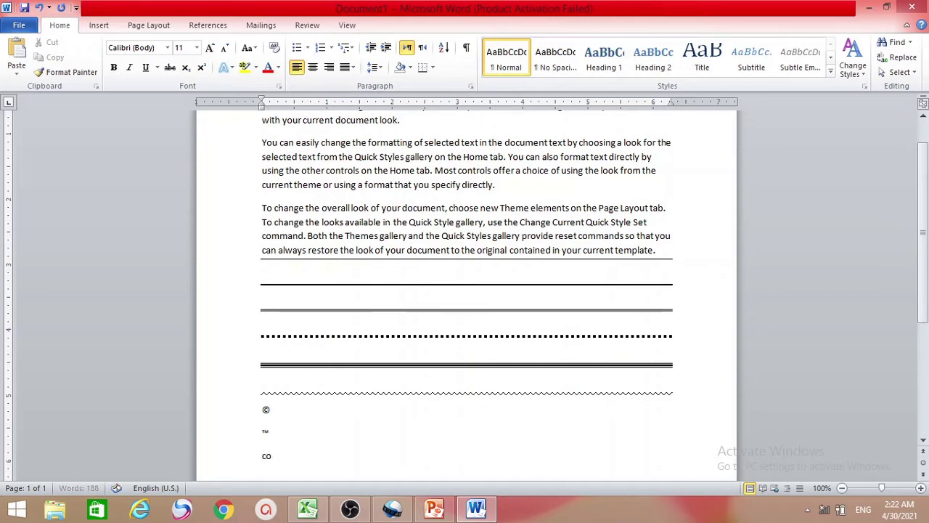
text(mputer)
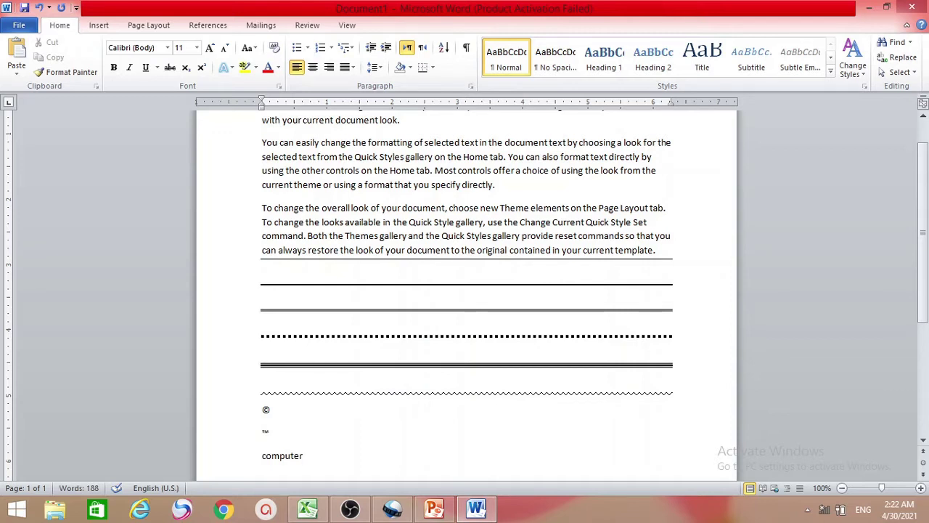
text(()
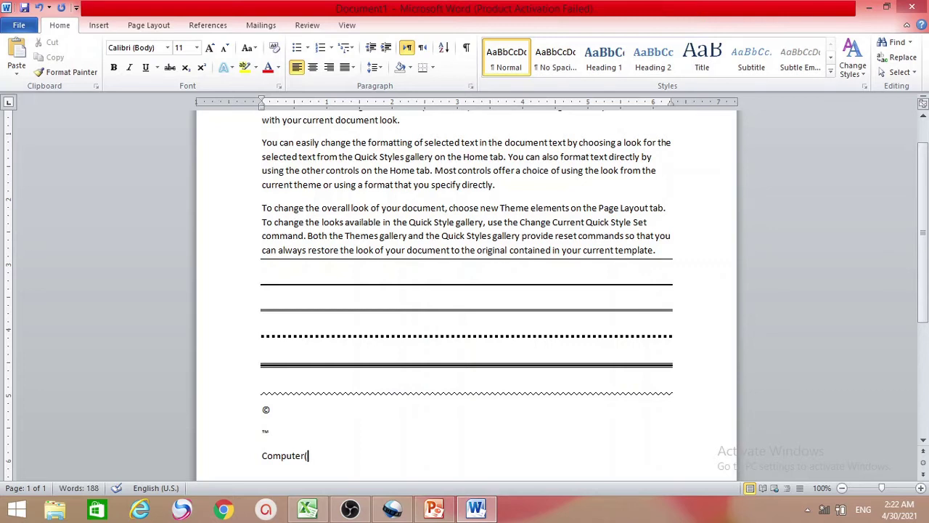
text(r))
key(Return)
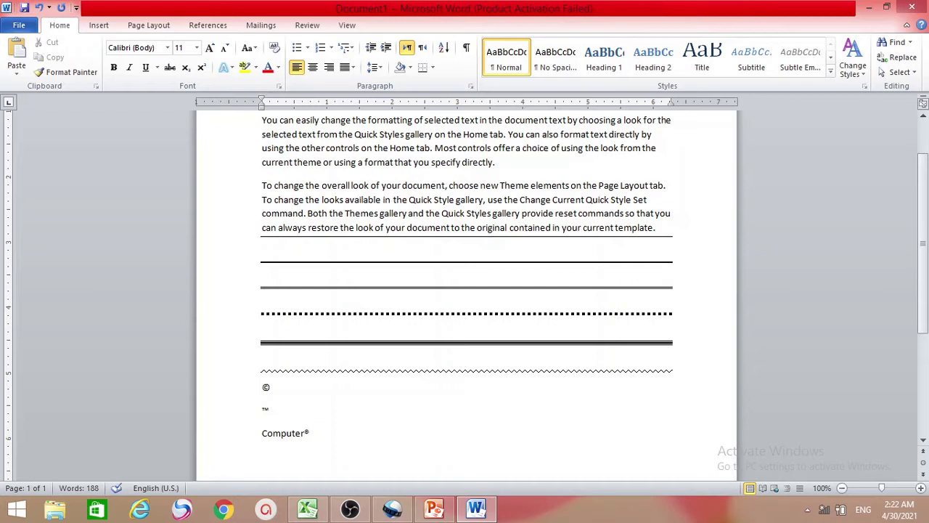
Add a frowning face, a smiling face from :), and a <----> arrow.
text(:)
key(BackSpace)
key(ctrl+alt+r)
key(Return)
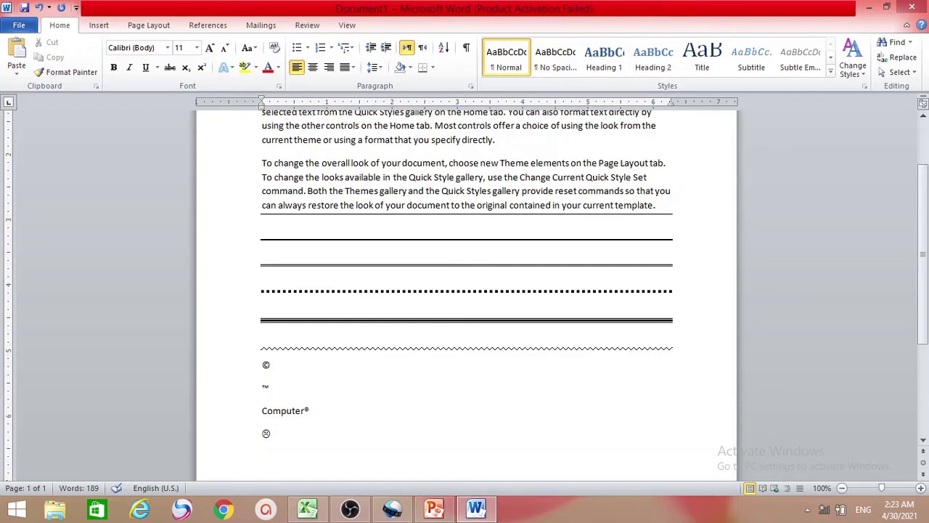
text(:))
key(Return)
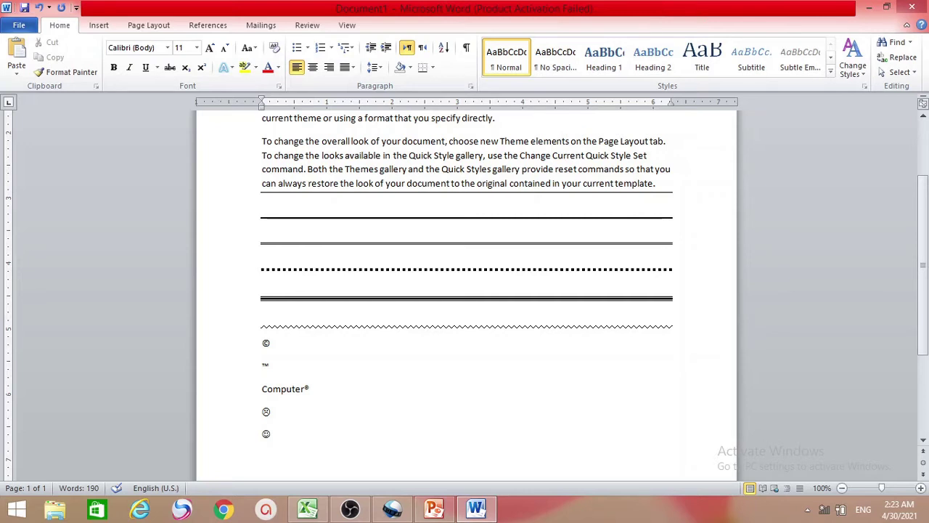
text(<---->)
Add a bold <====> arrow, a ⇔ double arrow, and superscripted ordinals 1st 2nd 3rd 4th.
key(Return)
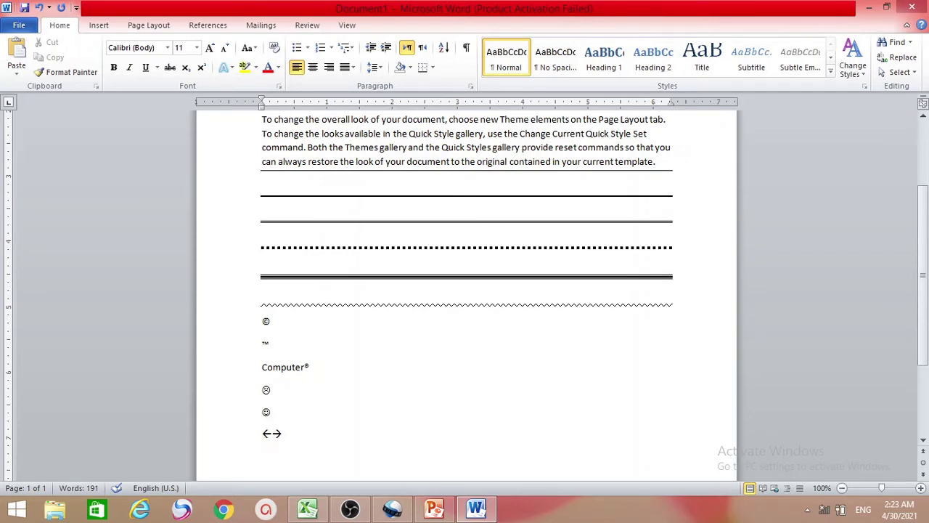
text(<====>)
key(Return)
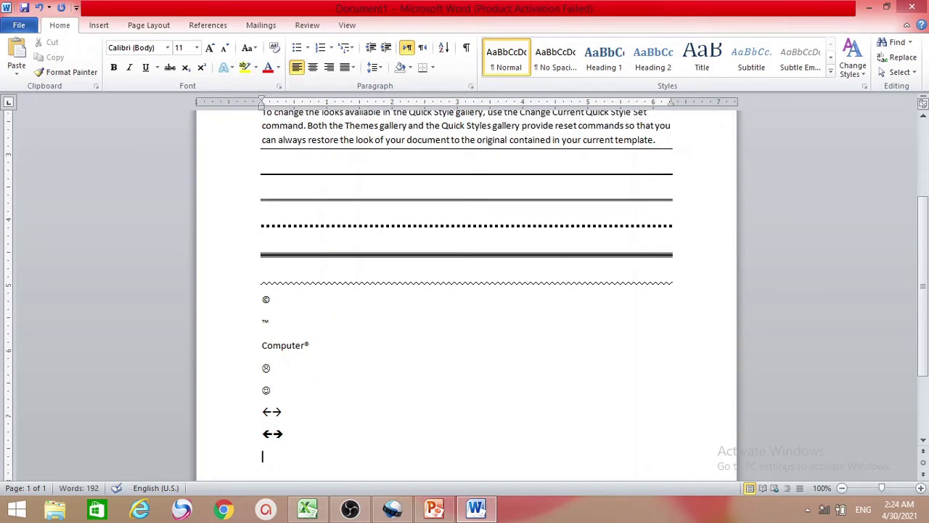
text(<==)
key(Return)
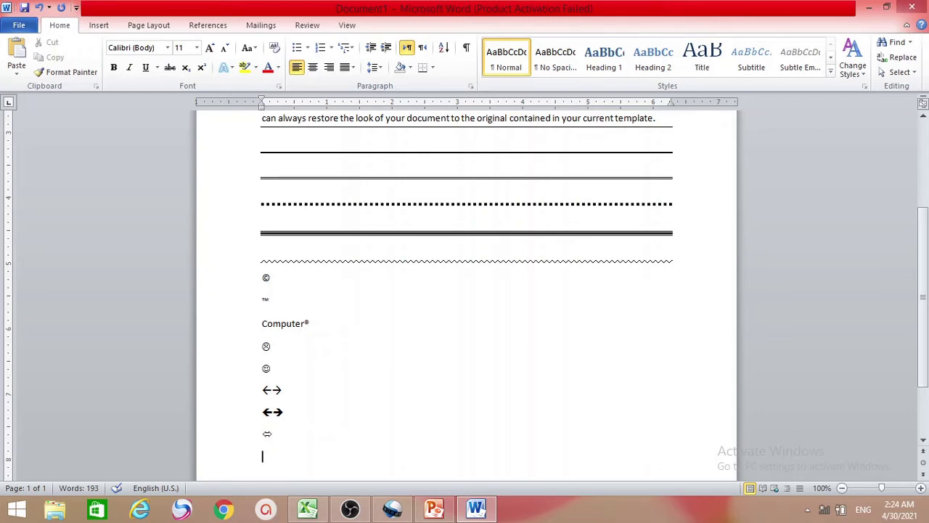
text(1st 2nd 3rd 4th)
key(Return)
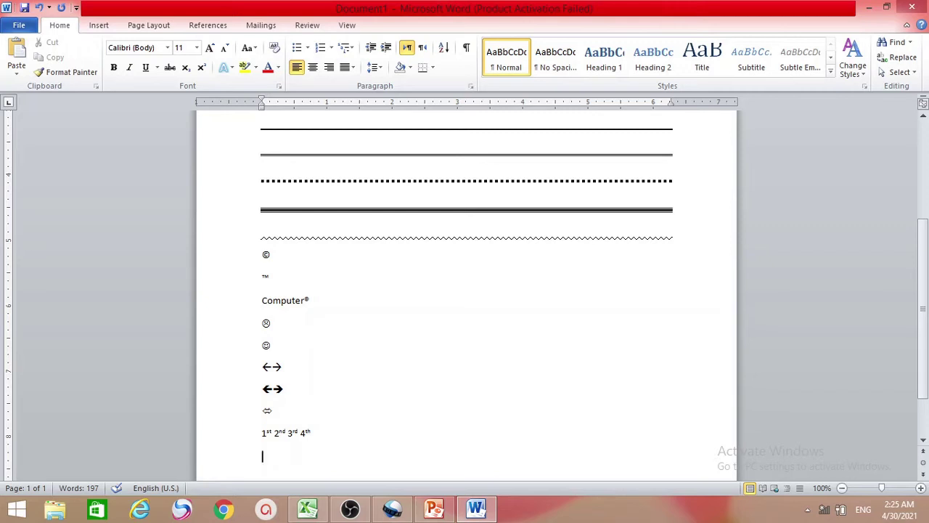
Move down to page 2 and insert =rand() sample paragraphs there.
key(Return)
key(Return)
key(Return)
key(Return)
key(Return)
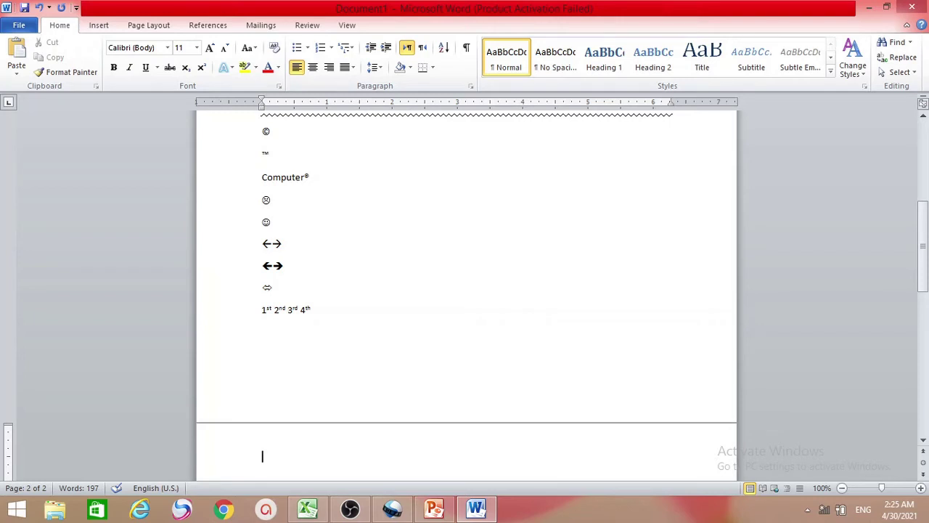
text(=rand())
key(Return)
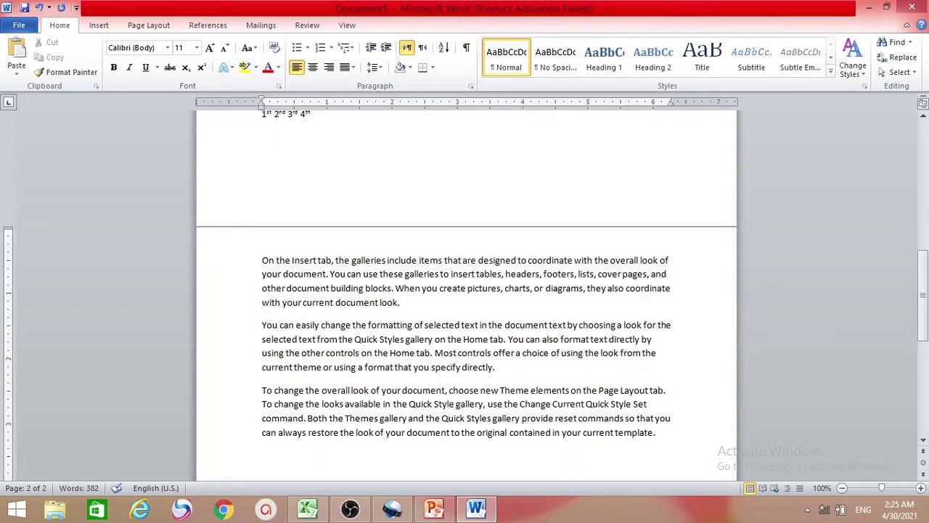
Turn a +----+ pattern into a five-column table and type 'name' in its first cell.
text(+)
text(------)
text(----------)
text(-+)
text(--------------------+)
text(--------------------)
text(+-----------------)
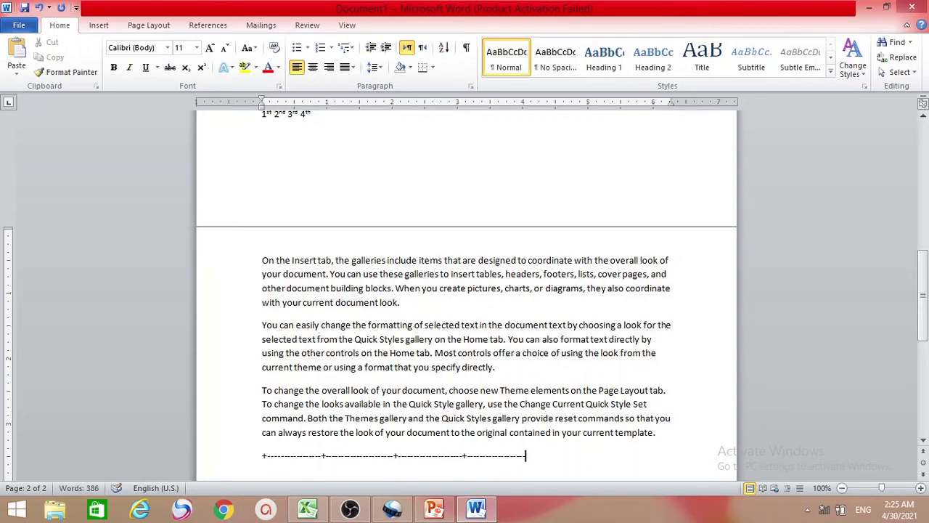
text(-+-----------------------------+)
key(Return)
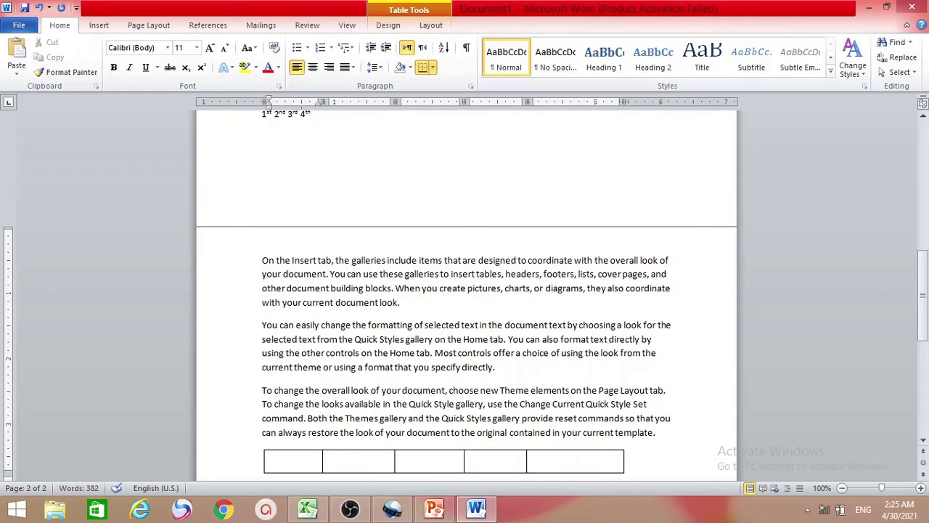
text(name)
key(Tab)
Enter headers maths, English, art and hindi after name, then add a second row.
text(math)
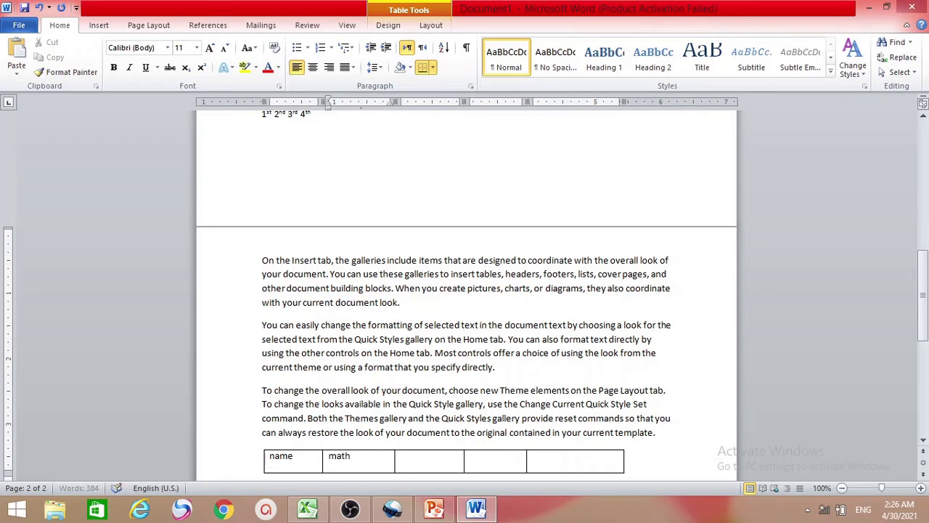
text(s)
key(Tab)
key(Tab)
key(shift+Tab)
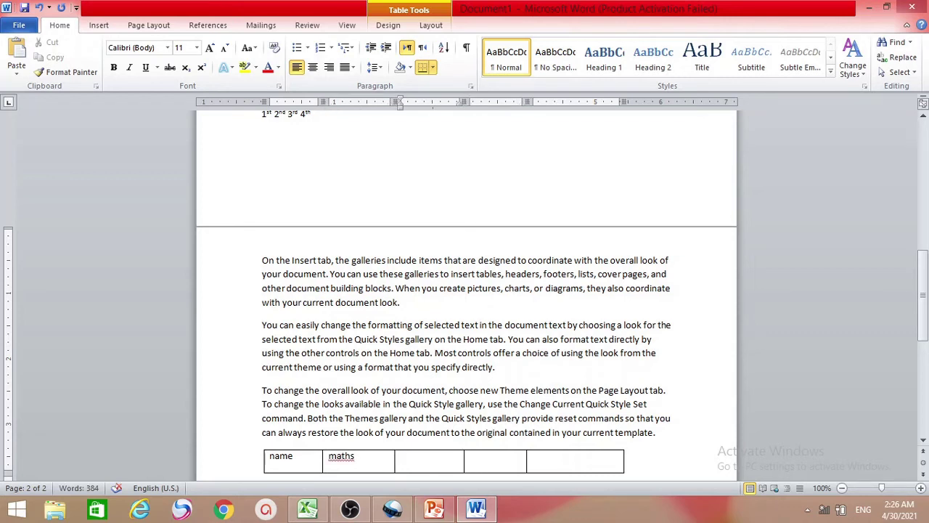
text(eng)
key(BackSpace)
key(BackSpace)
key(BackSpace)
text(English)
key(Tab)
text(art)
key(Tab)
text(hindi)
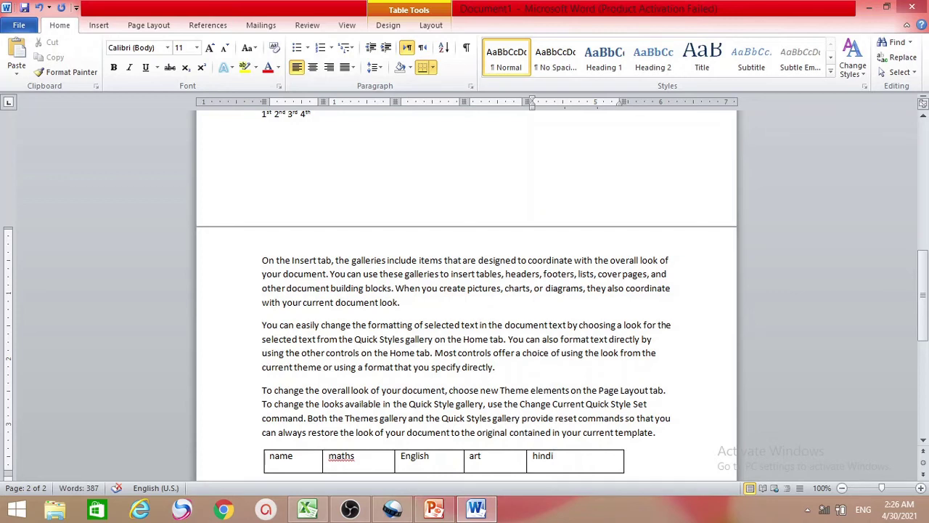
key(Tab)
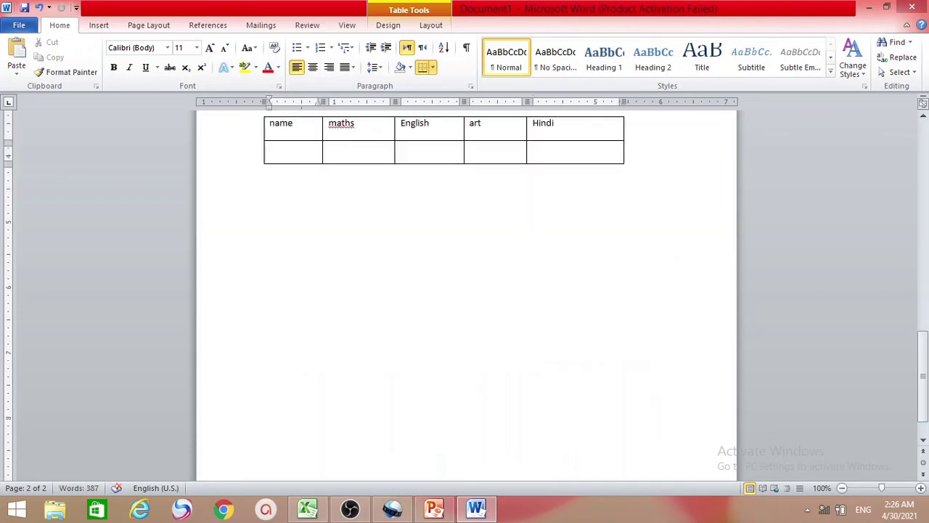
Enter the first student's name with marks 50, 70, 89, 90, then the second student's name.
text(Ali)
key(Tab)
text(50)
key(Tab)
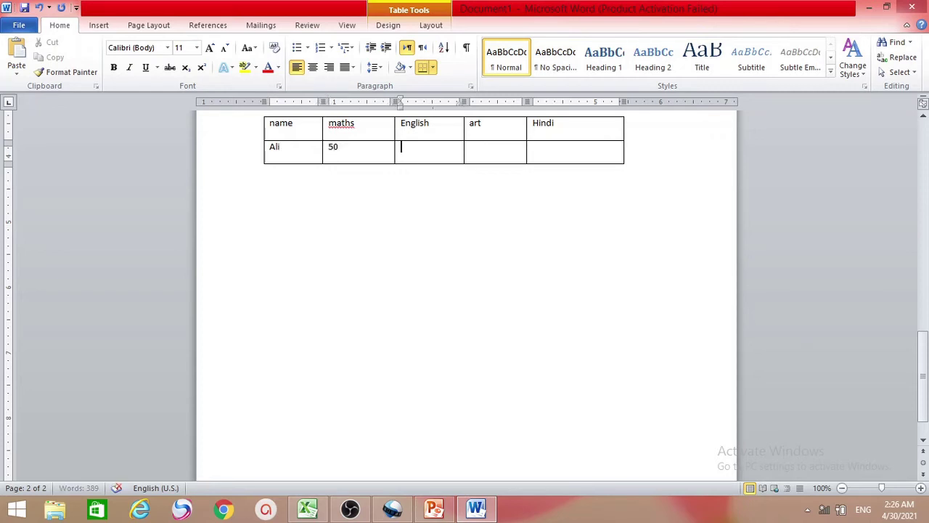
text(70)
key(Tab)
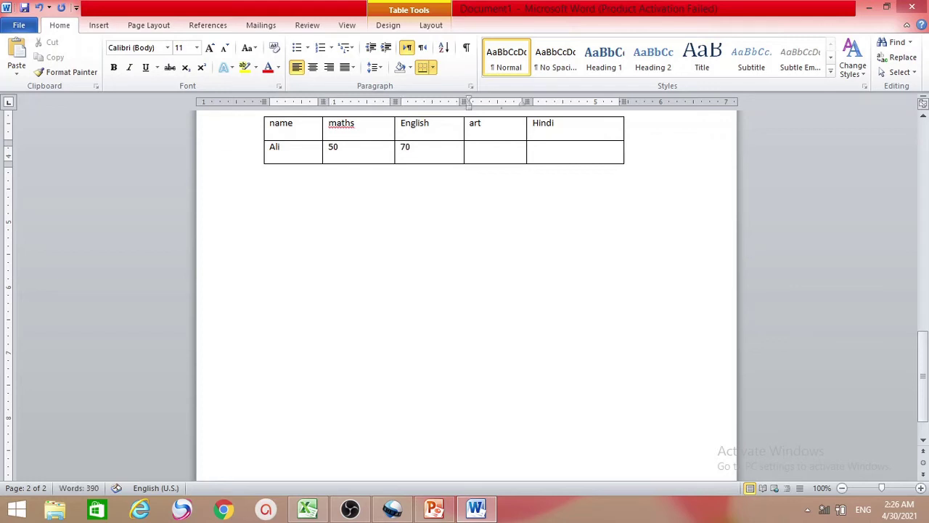
text(89)
key(Tab)
text(90)
key(Tab)
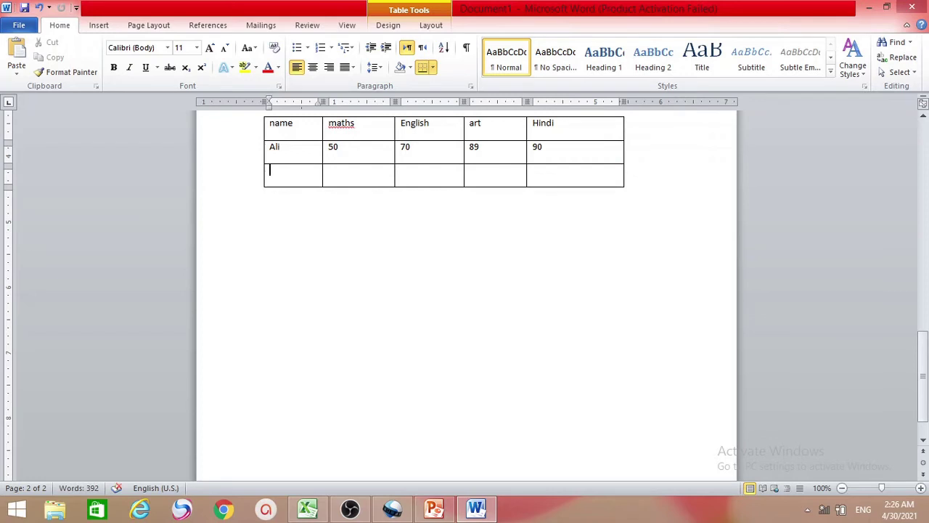
text(Ahmed)
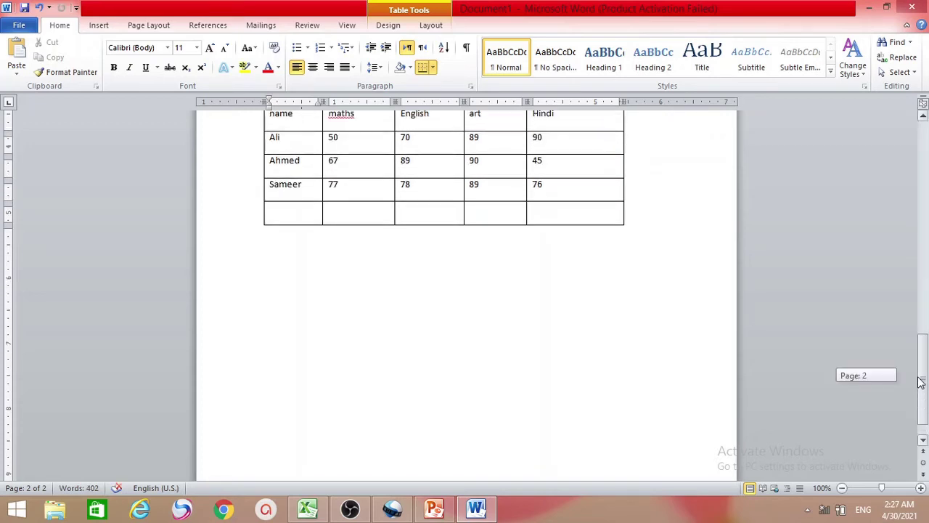
drag(920, 382, 921, 386)
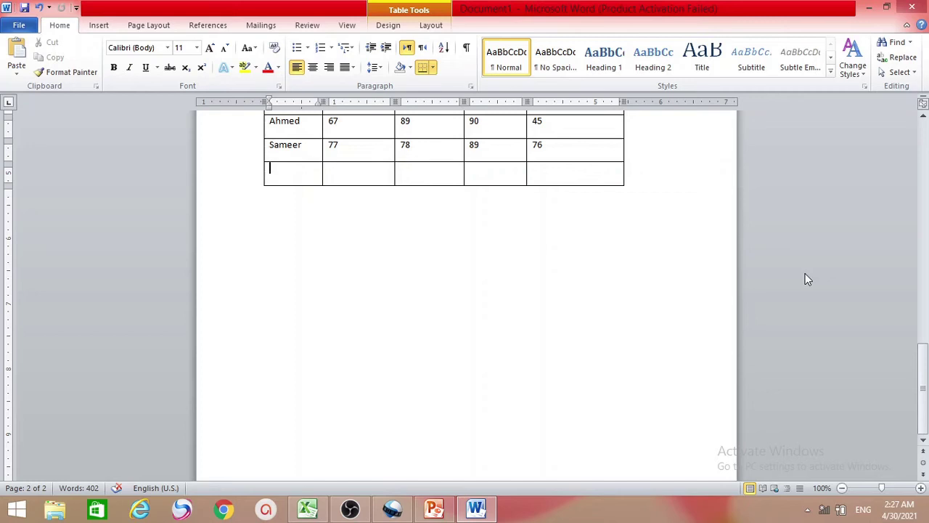
key(Down)
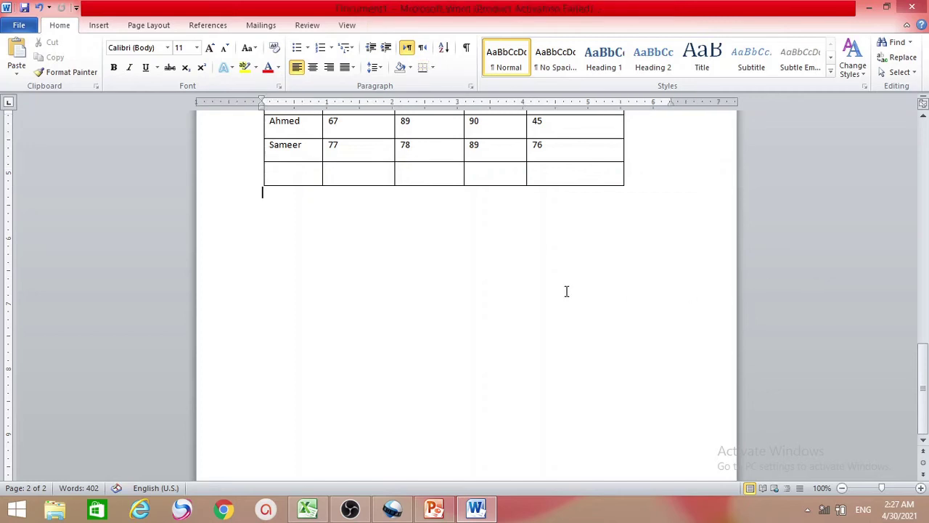
key(Return)
key(Return)
key(ctrl+F9)
text(=)
text(45+)
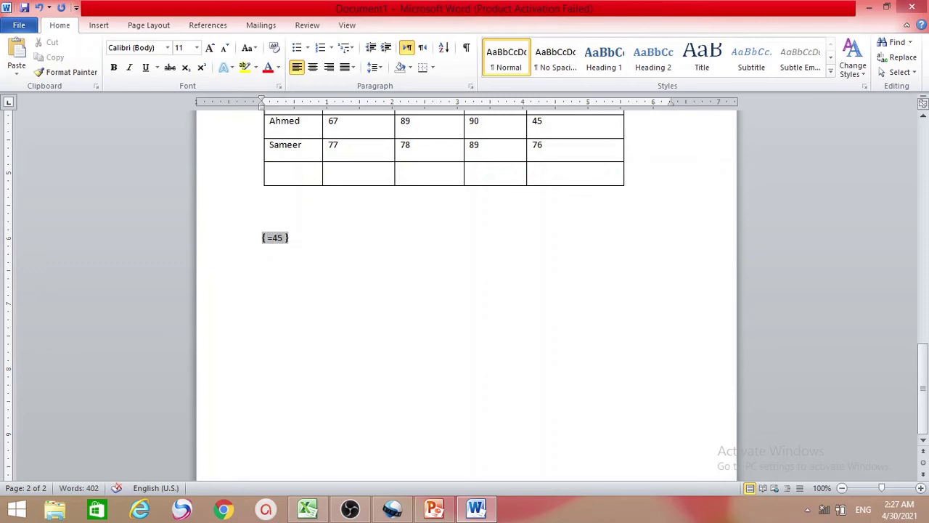
text(10)
key(F9)
click(296, 222)
key(BackSpace)
key(BackSpace)
key(ctrl+F9)
text(=2*3)
key(F9)
key(BackSpace)
key(BackSpace)
key(BackSpace)
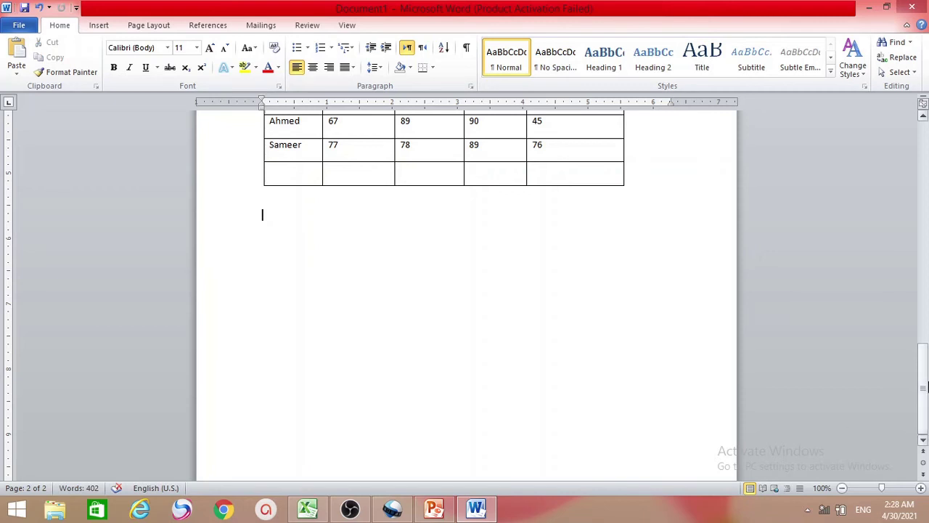
Insert a =sum(above) field in the bottom maths cell and update it to 194.
drag(924, 407, 922, 332)
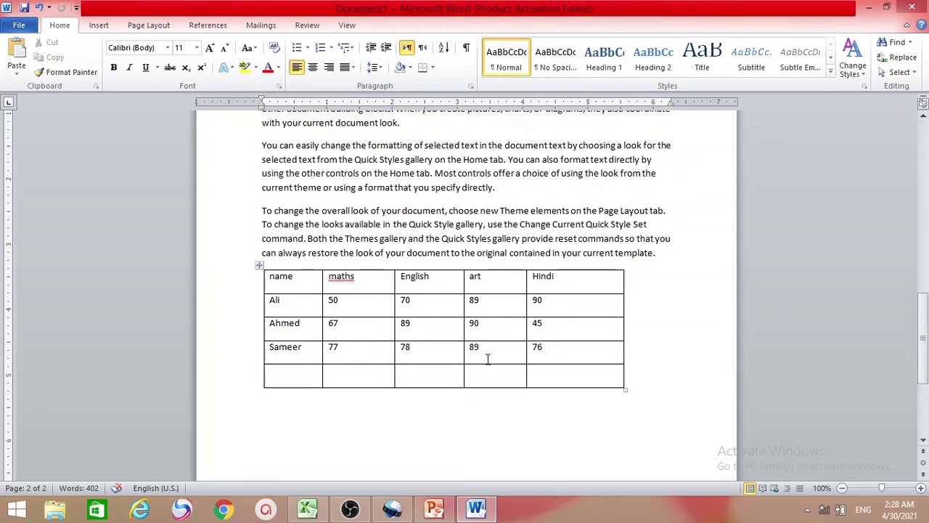
click(343, 377)
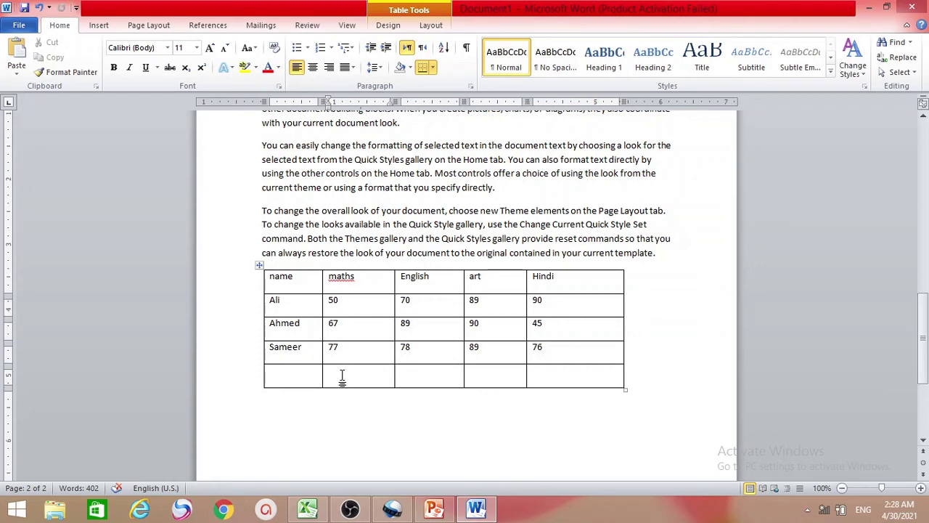
key(ctrl+F9)
text(=sum()
text(above)
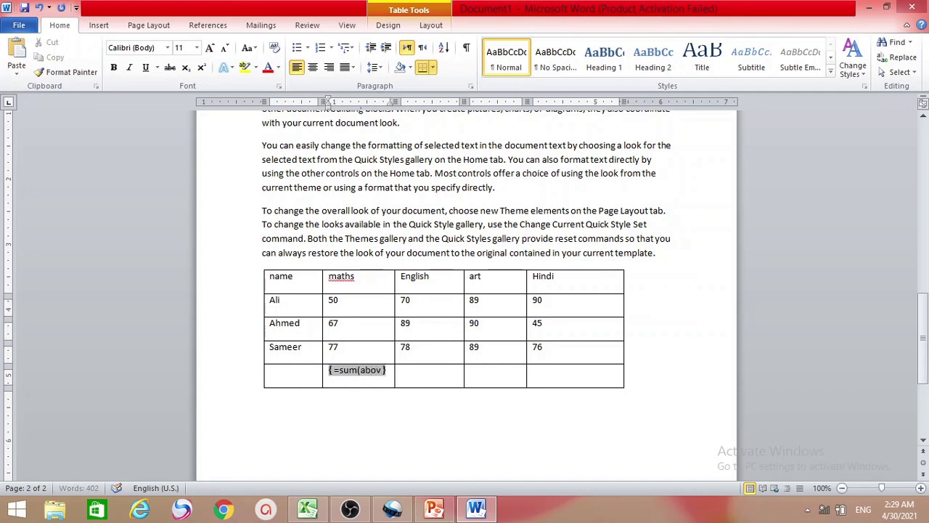
text())
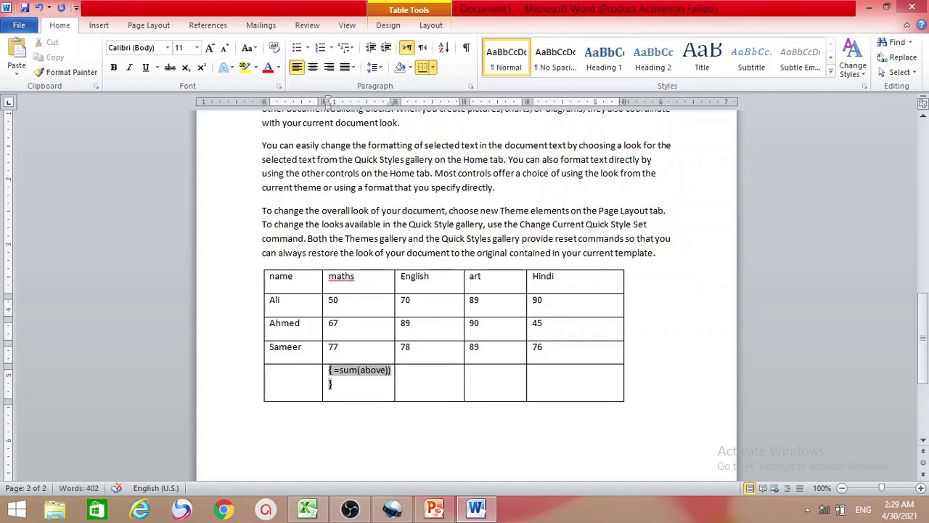
key(BackSpace)
key(F9)
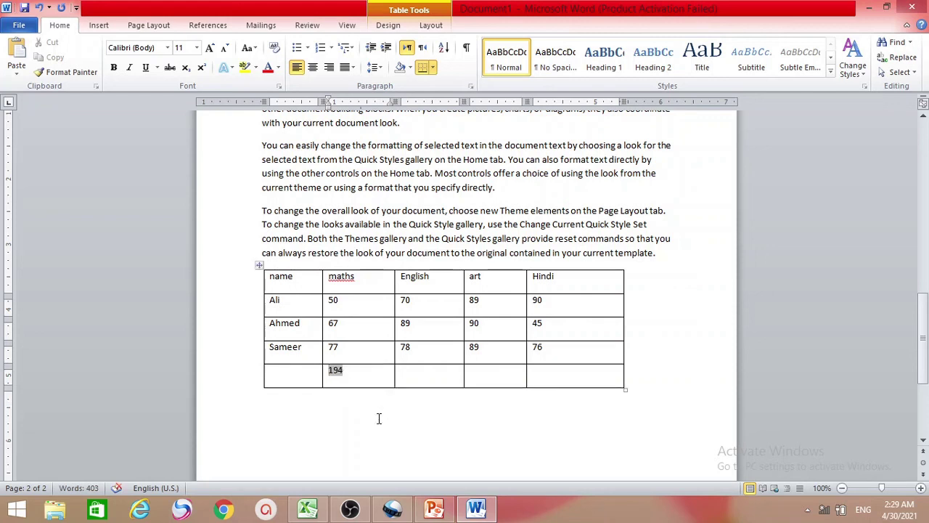
Copy the maths total field (194) into the English, art and Hindi total cells.
double_click(337, 365)
key(ctrl+c)
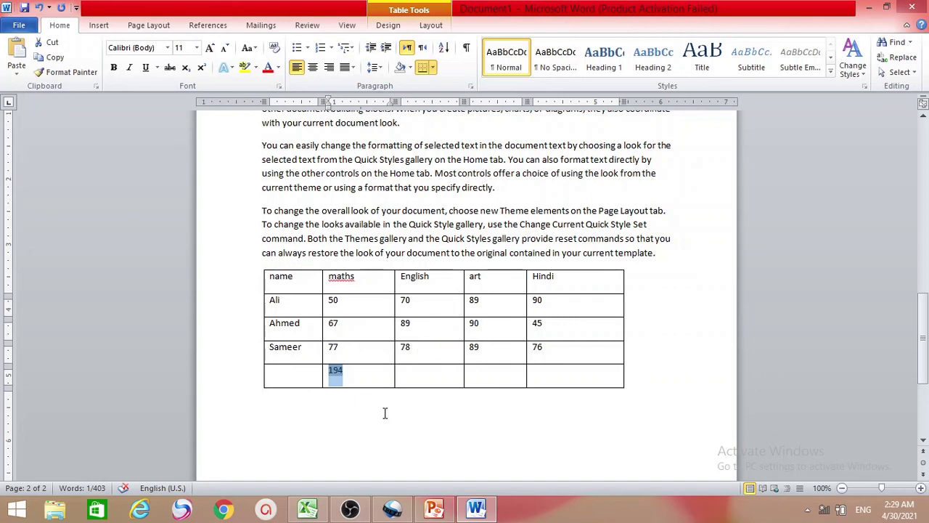
click(407, 373)
key(ctrl+v)
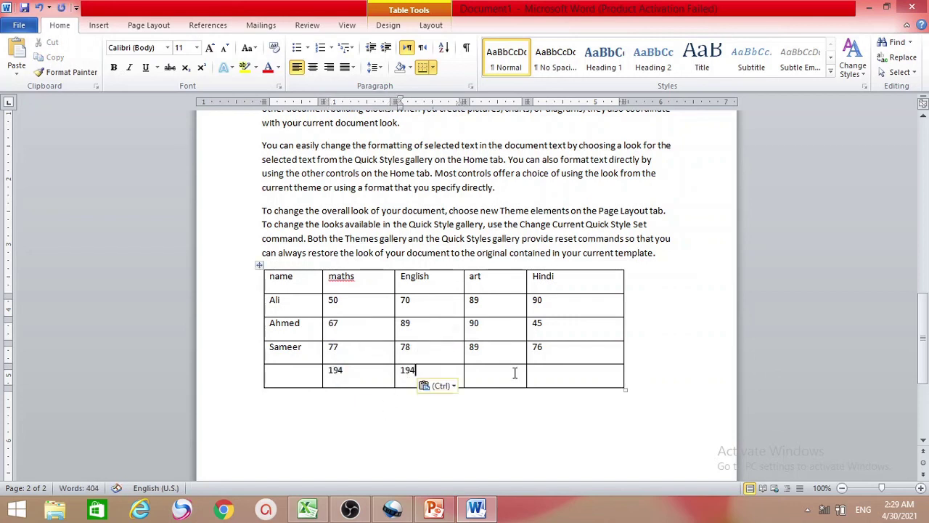
click(512, 373)
key(ctrl+v)
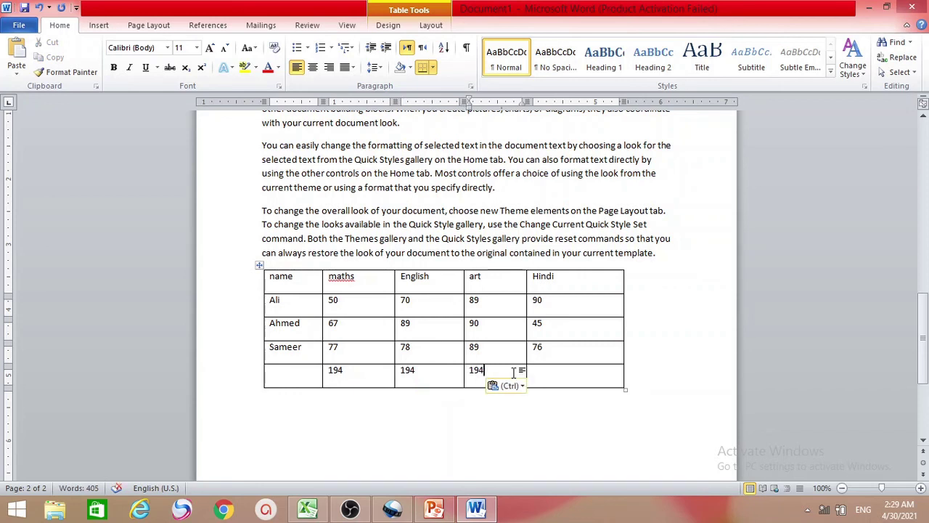
click(573, 378)
key(ctrl+v)
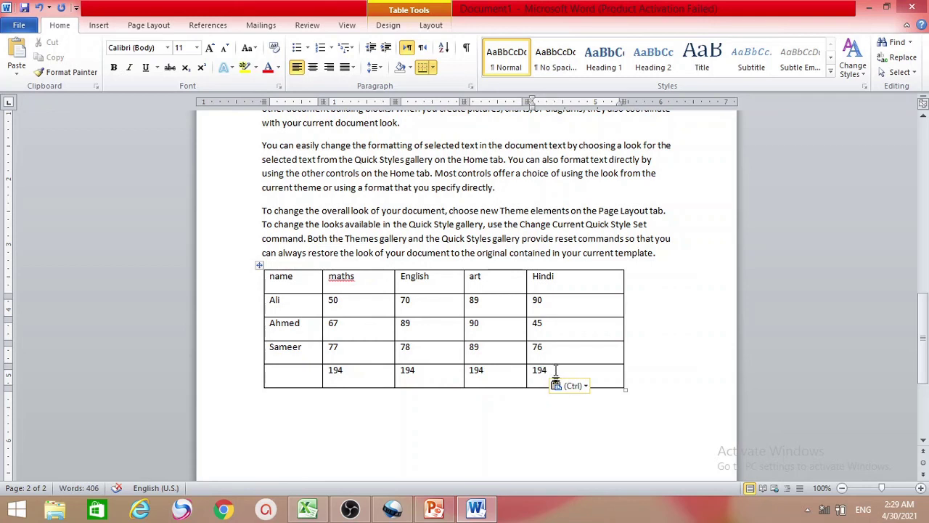
Update the pasted Hindi and art sum fields to show 211 and 268, then select the English total.
drag(557, 370, 536, 374)
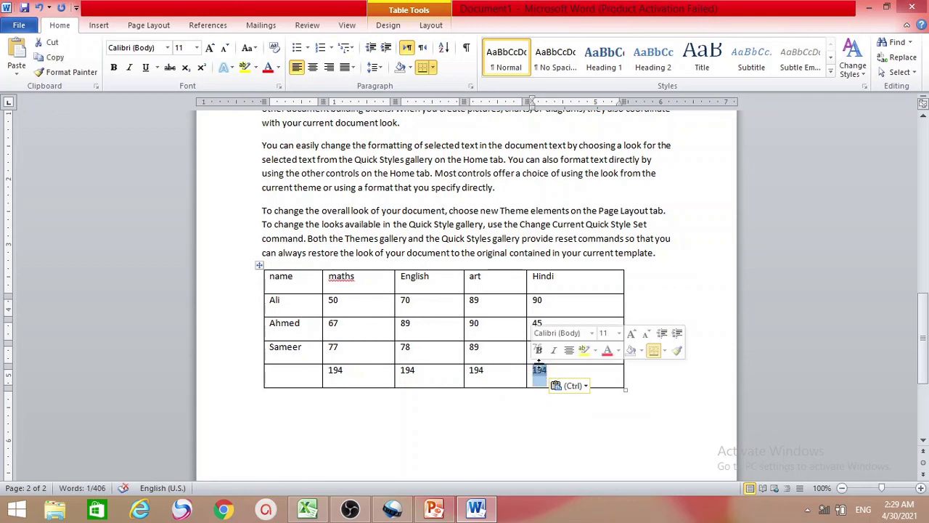
right_click(538, 367)
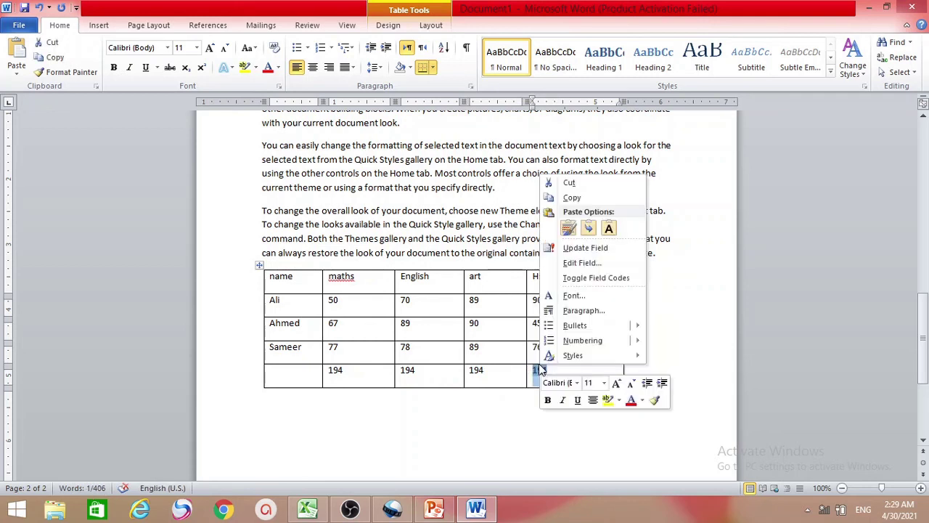
click(574, 248)
drag(491, 370, 466, 370)
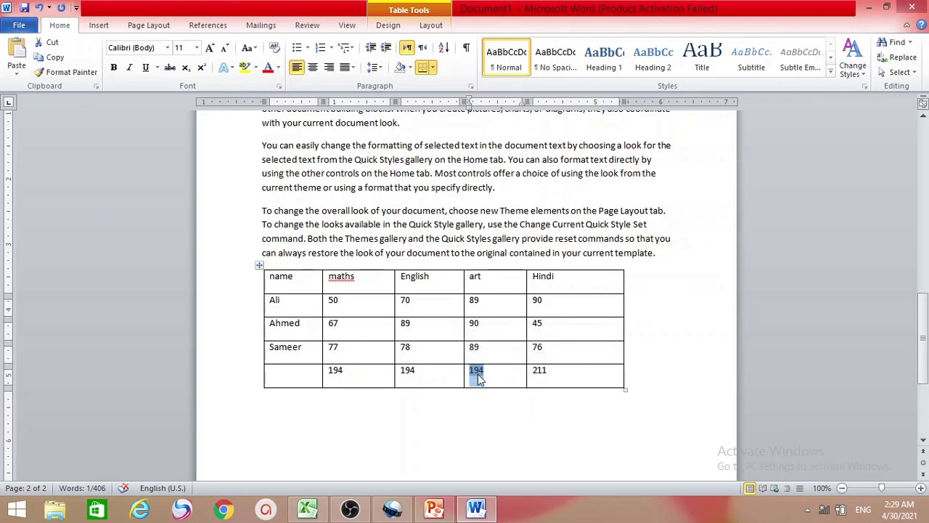
right_click(478, 377)
click(514, 257)
drag(424, 370, 407, 372)
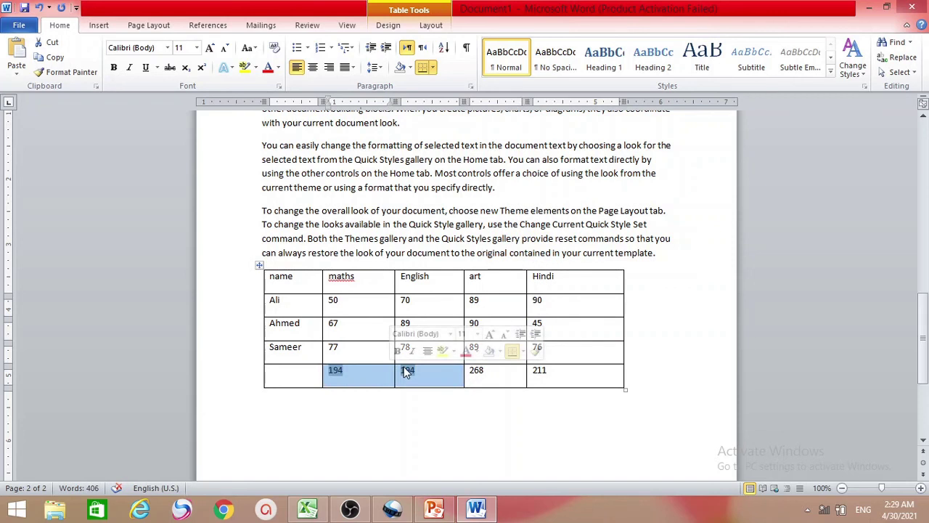
click(416, 420)
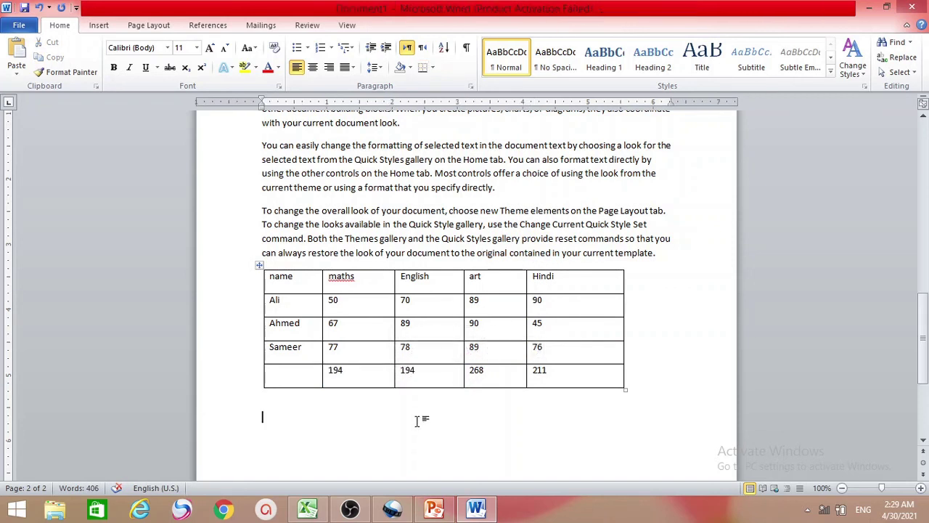
double_click(415, 371)
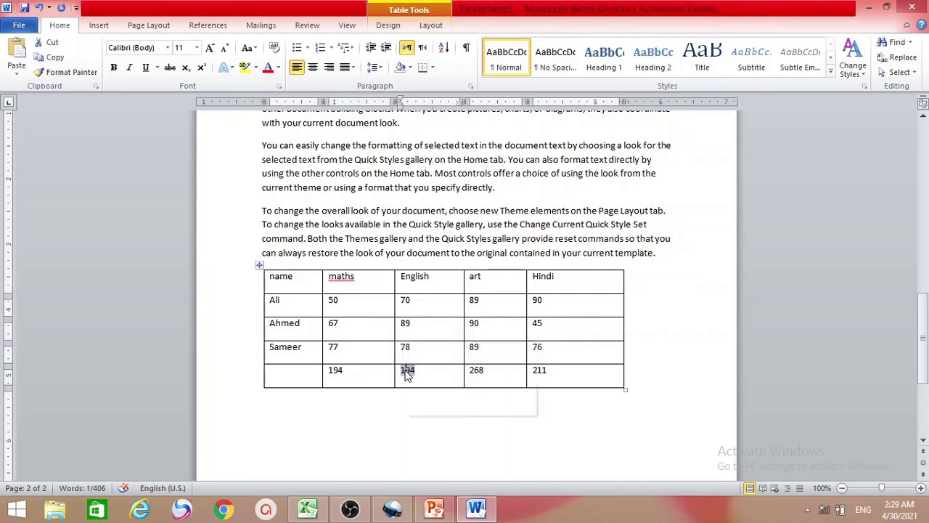